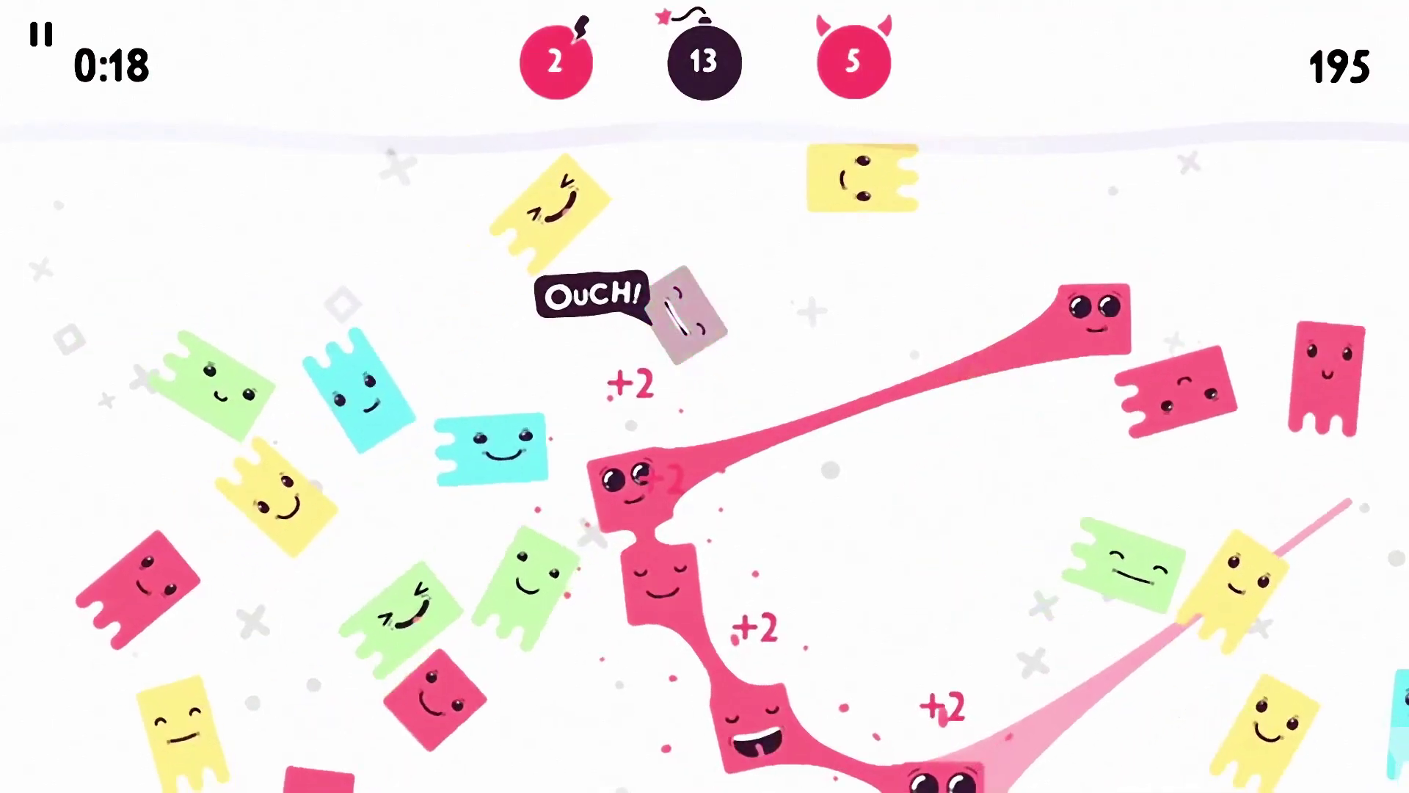
- Link the adjacent pink blocks into one chain and pop them, taking the score to 224
drag(1196, 308, 1196, 308)
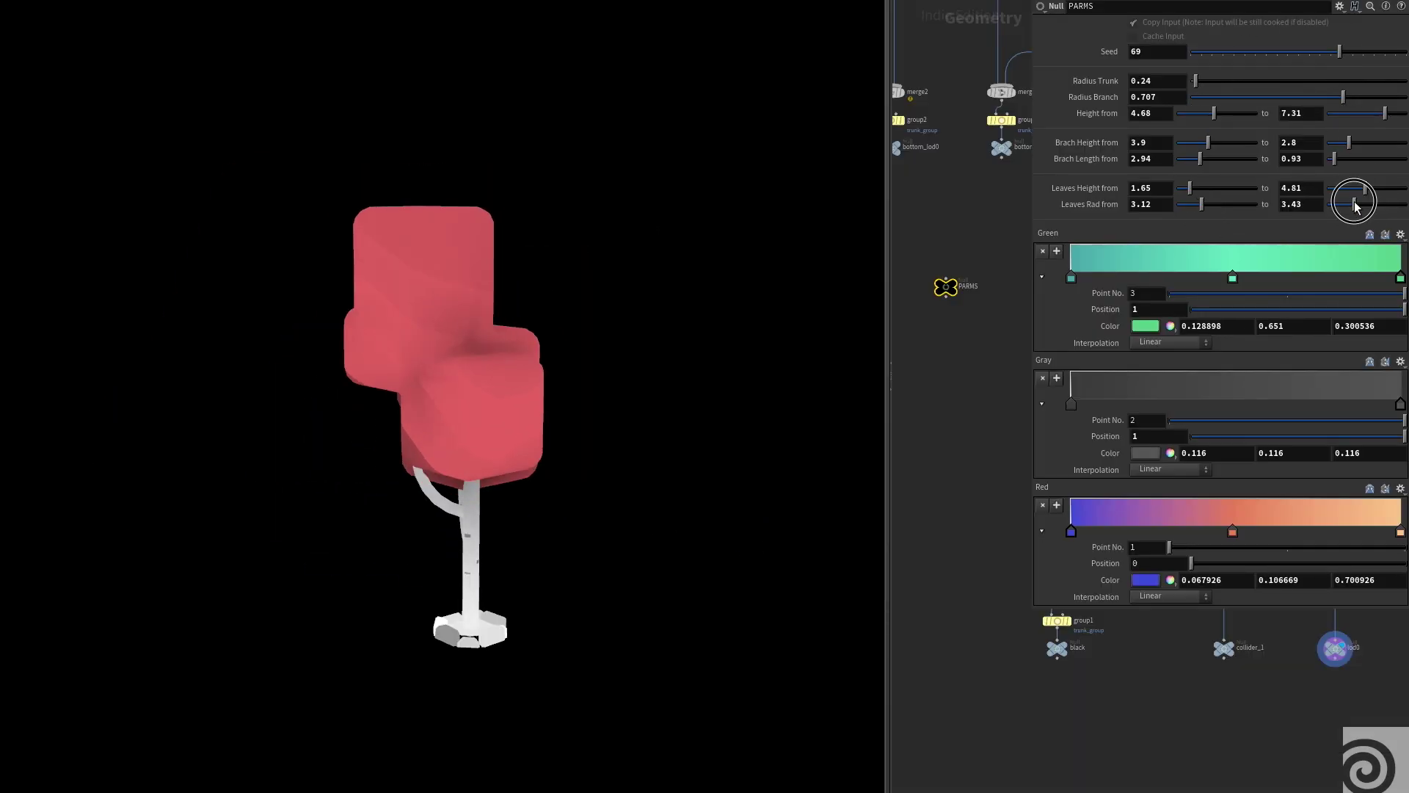
- Change the tree's Leaves Height and Branch Height ranges to reshape it
drag(1355, 205, 1349, 205)
drag(1209, 143, 1196, 142)
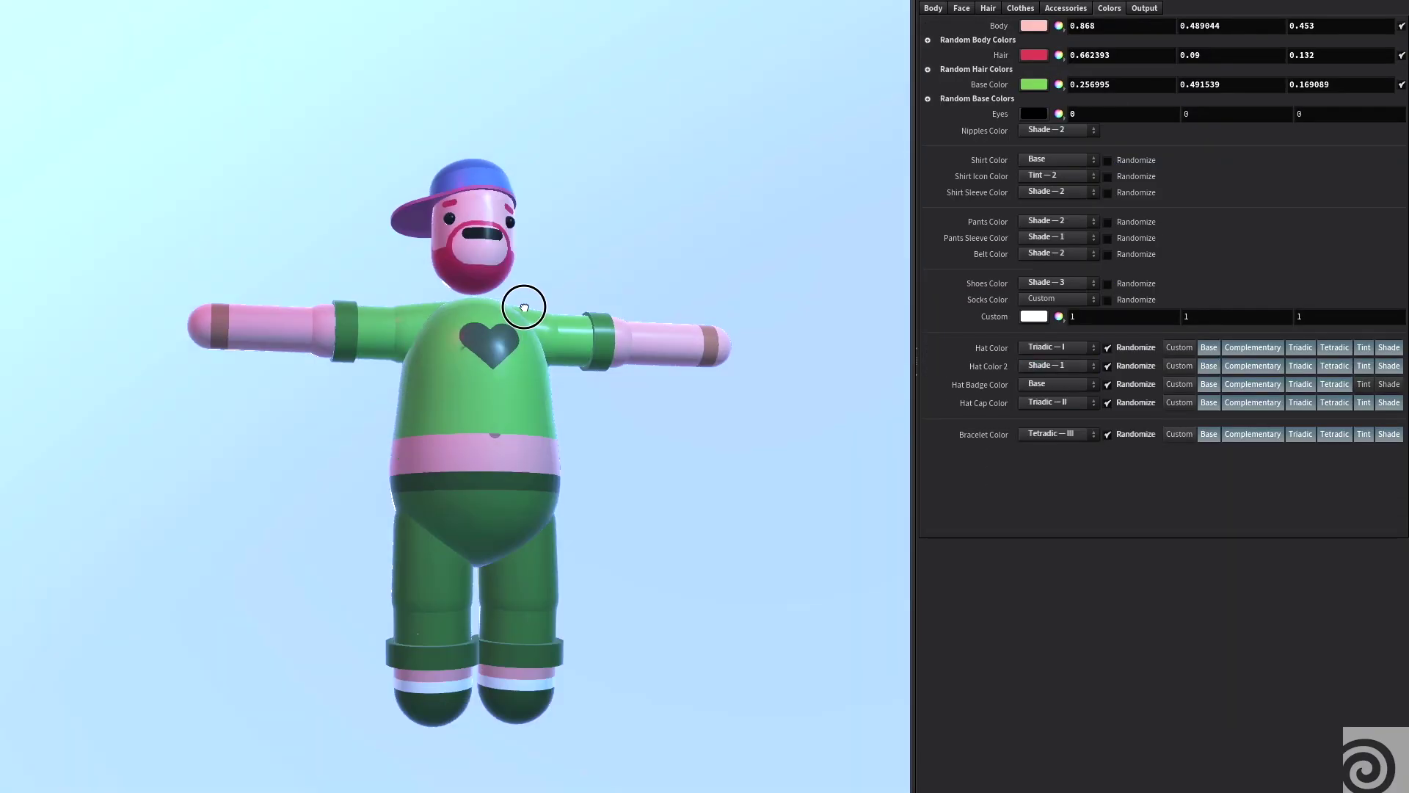
- Give the pants a tetradic then custom blue colour, shift the base colour purple, and make the hair black
click(1056, 239)
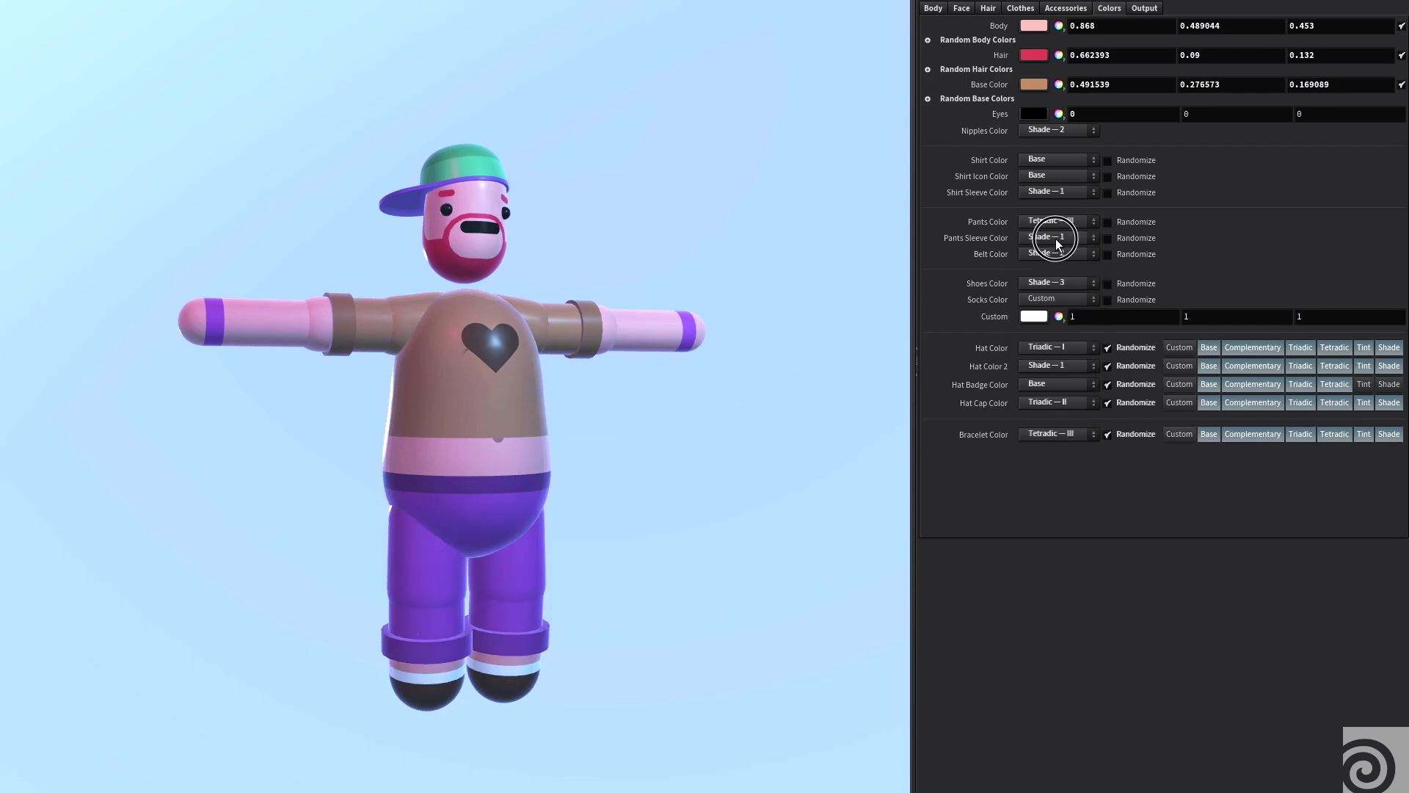
click(1059, 317)
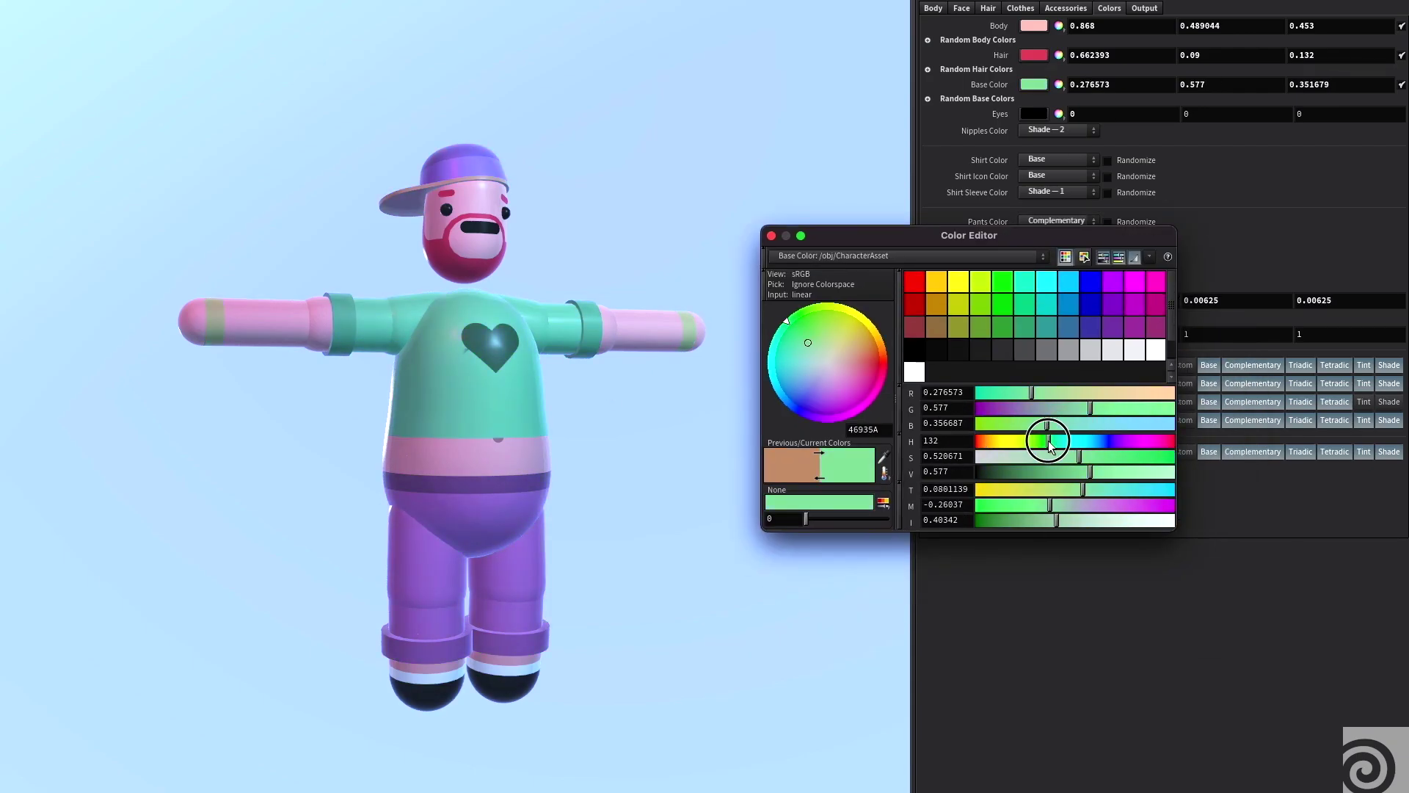
mouse_move(1050, 447)
mouse_down()
mouse_move(1079, 470)
mouse_move(1028, 452)
mouse_move(1139, 456)
mouse_move(1033, 467)
mouse_up()
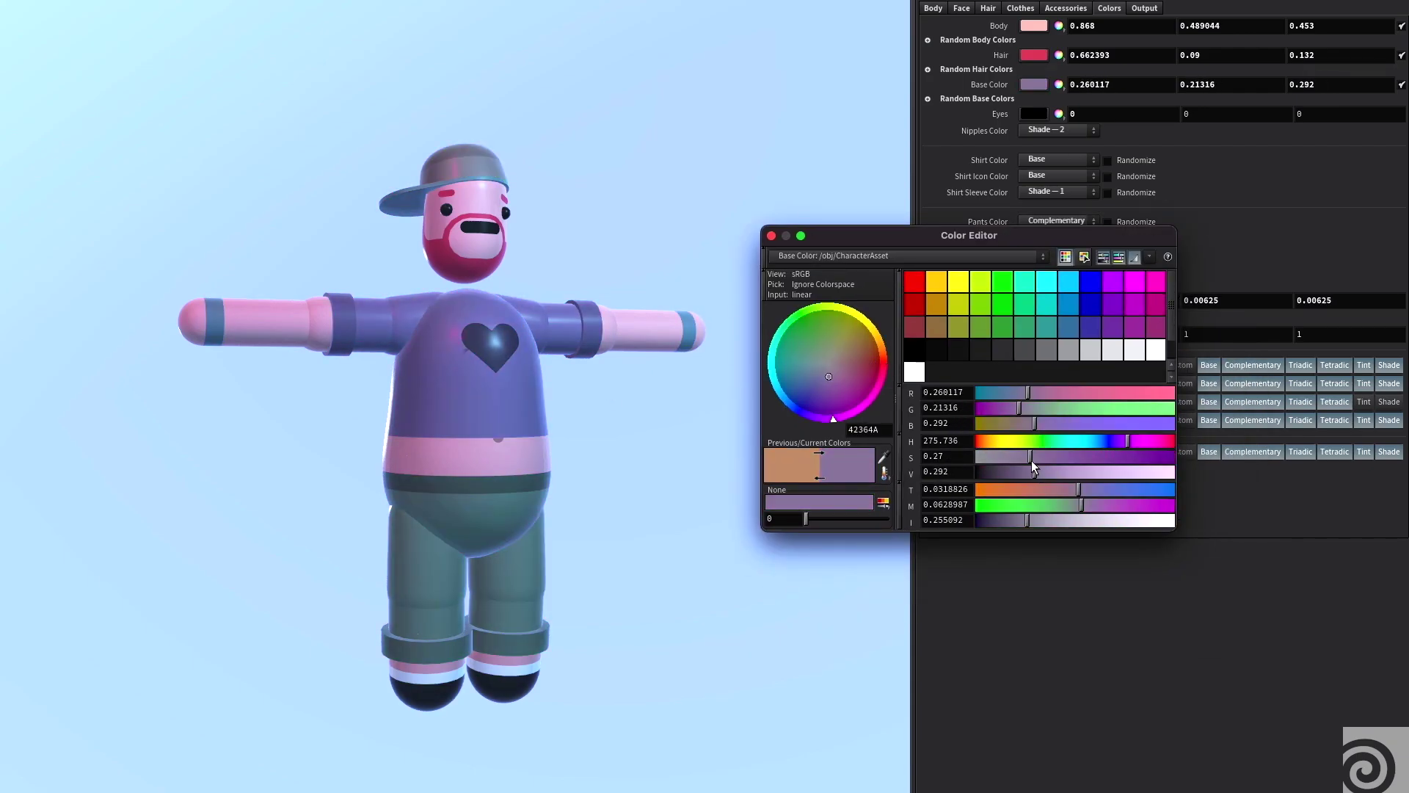
click(770, 237)
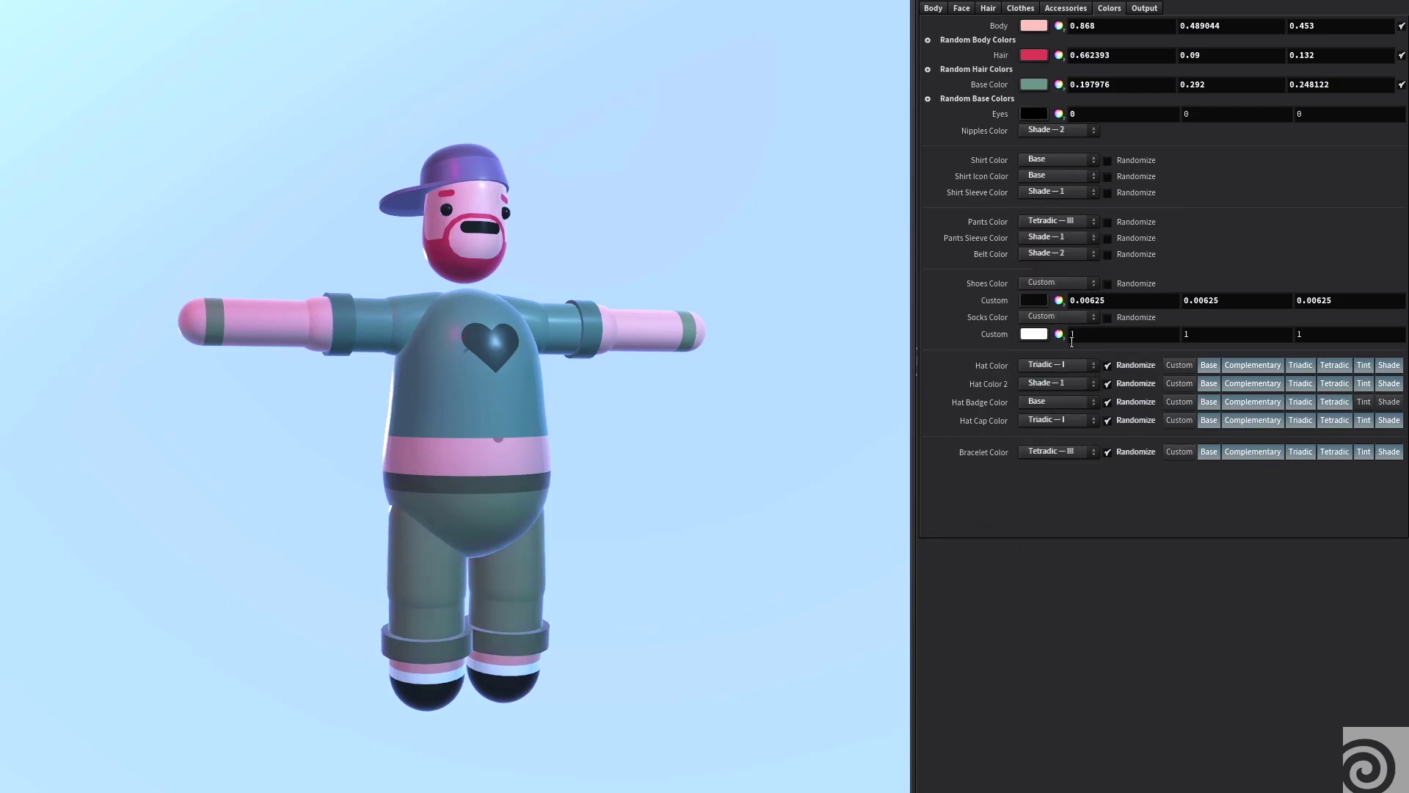
drag(1059, 55, 976, 142)
drag(1088, 420, 1038, 441)
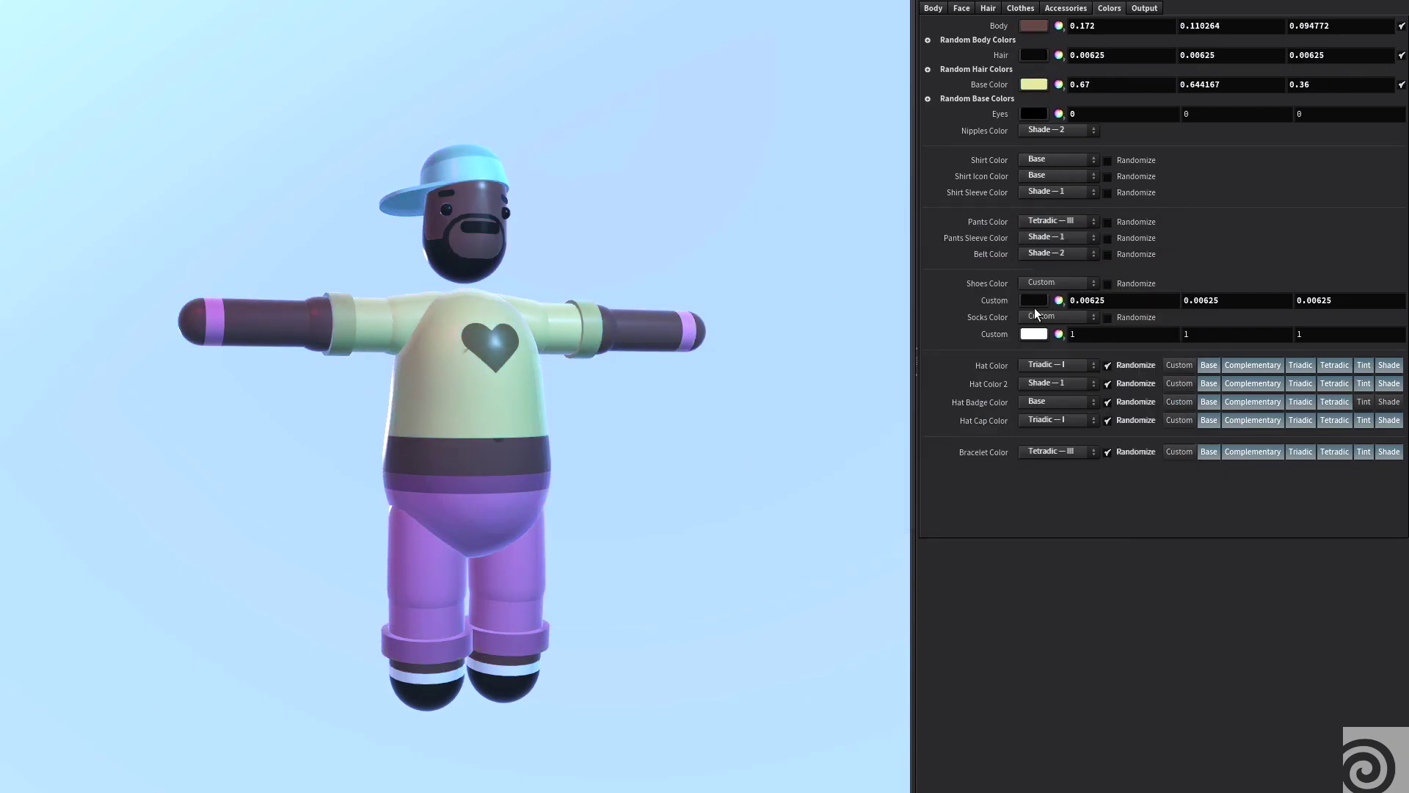
drag(1065, 456, 1114, 461)
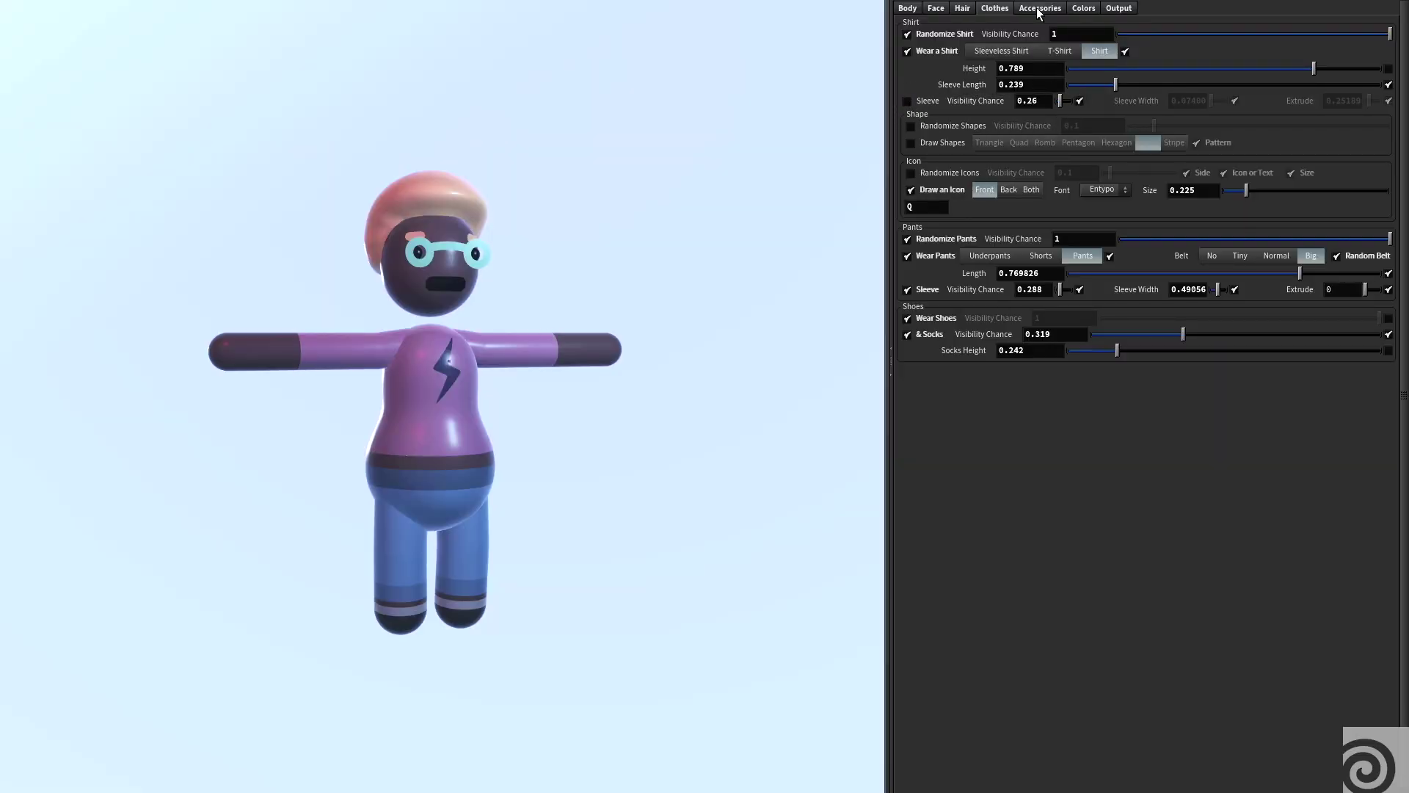
- Set the glasses visibility chance to 0.156, review the colour settings, and adjust the output randomness
click(1040, 9)
click(1171, 93)
click(1083, 9)
scroll(1167, 655, down, 5)
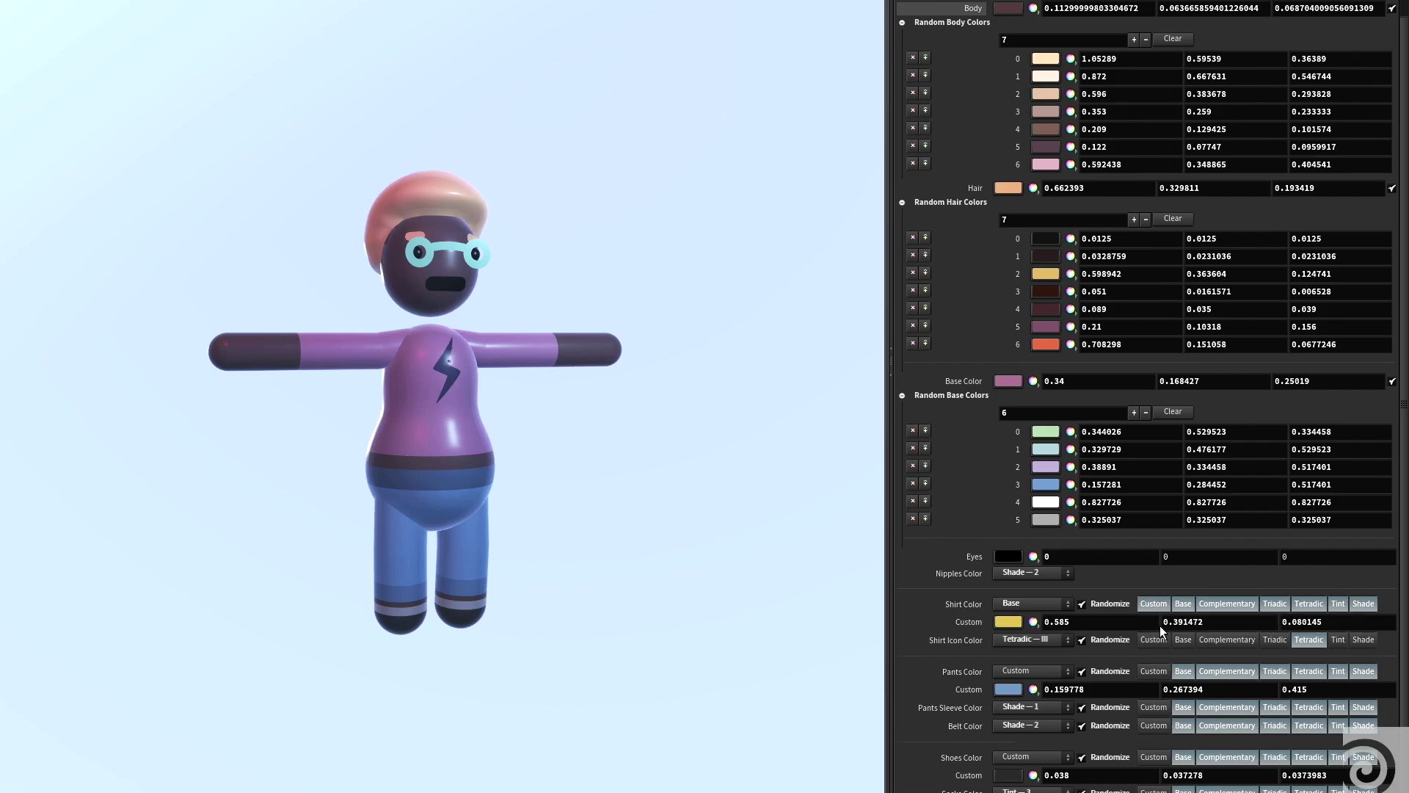
scroll(1167, 654, down, 1)
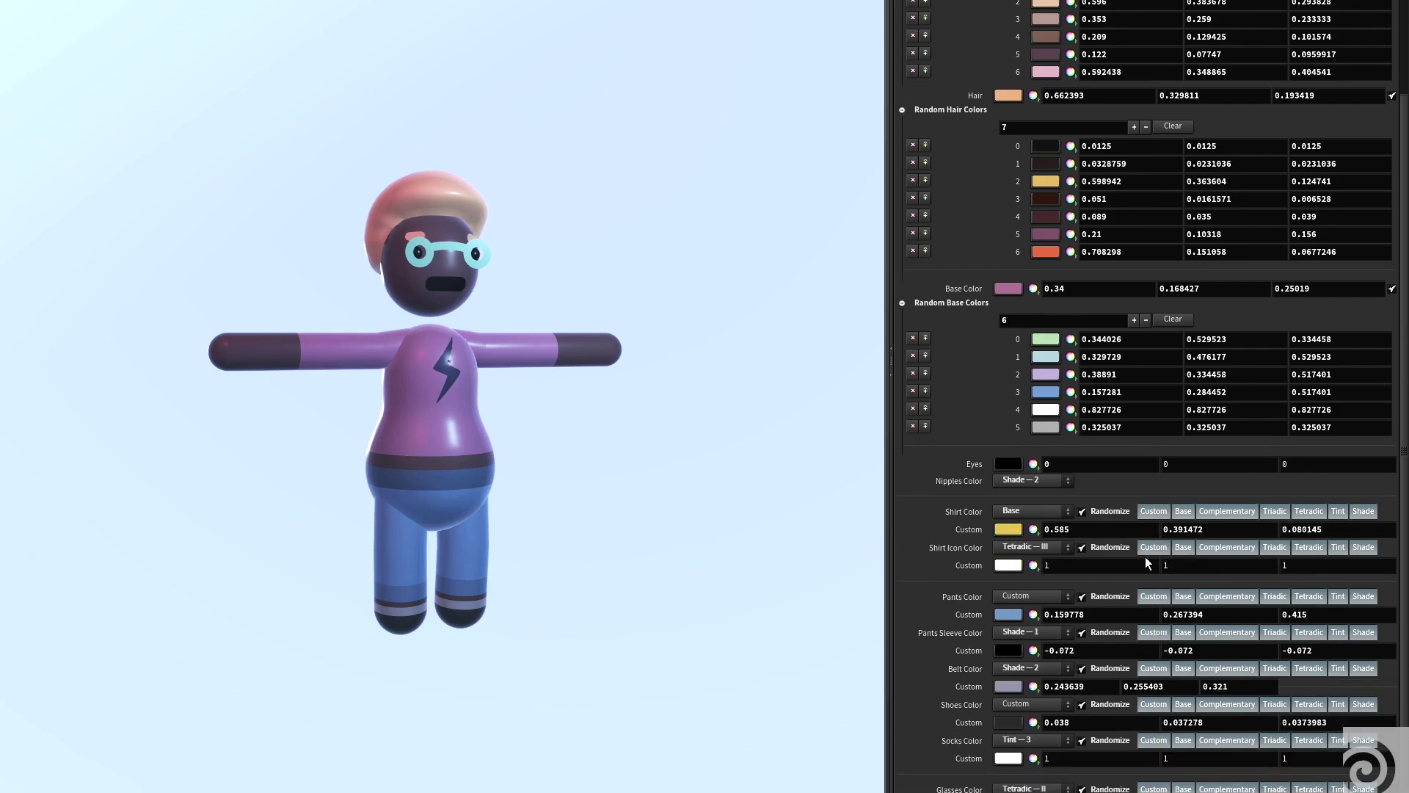
scroll(1149, 564, up, 10)
click(1118, 8)
click(1109, 126)
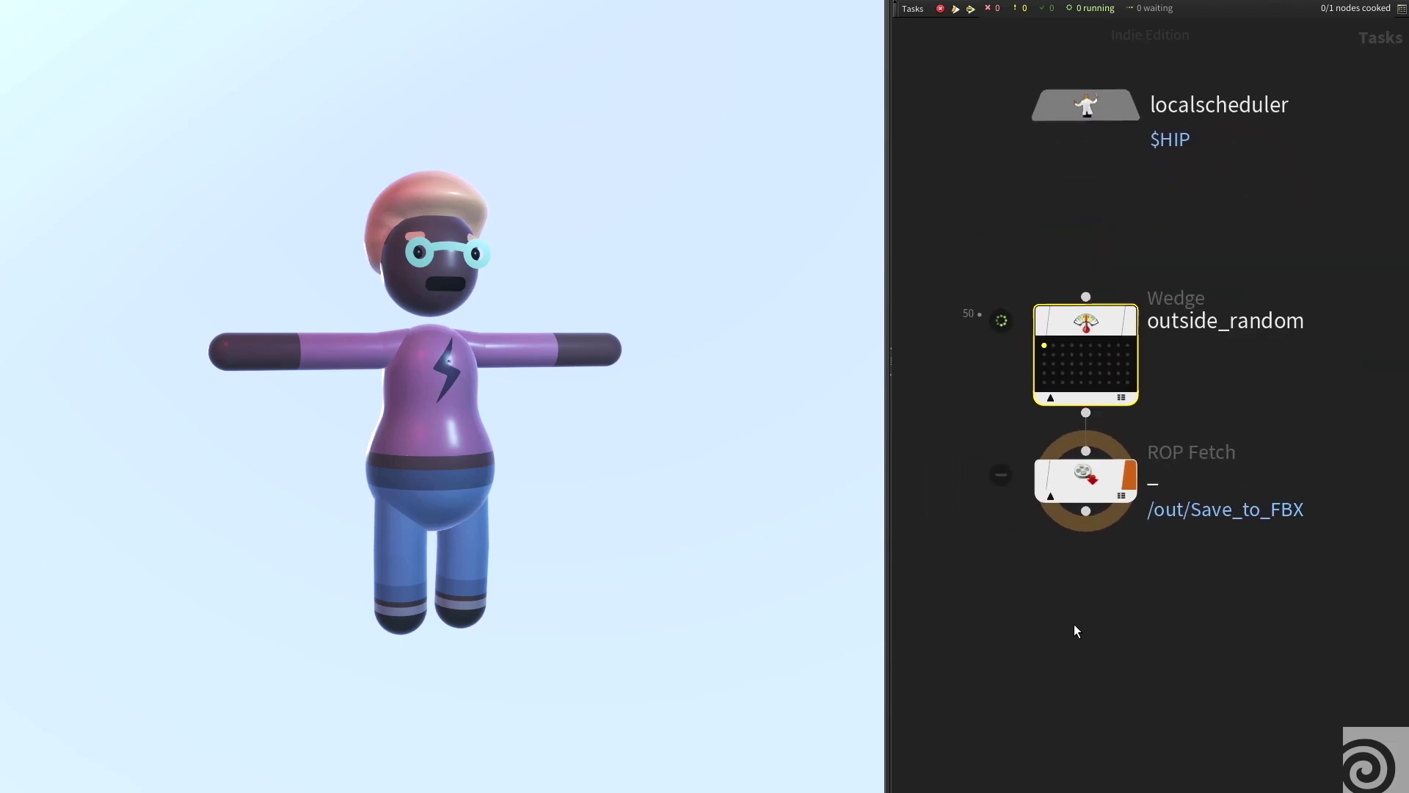
- Load eight of the outside_random wedge's work items to compare the character variations
right_click(1085, 315)
click(1118, 381)
scroll(1058, 350, up, 2)
click(1070, 345)
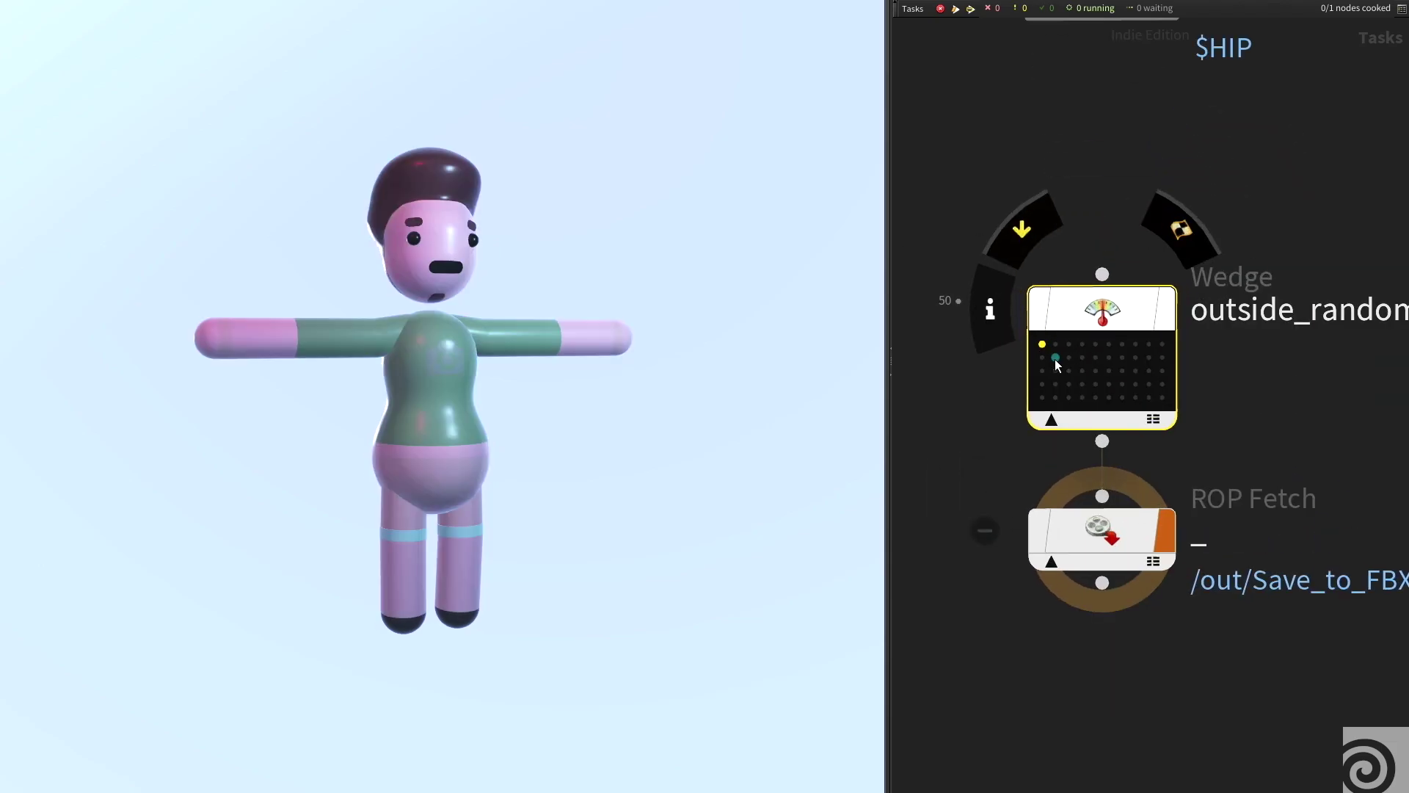
click(1082, 357)
click(1109, 371)
click(1082, 384)
click(1055, 397)
click(1123, 397)
click(1043, 397)
click(1056, 384)
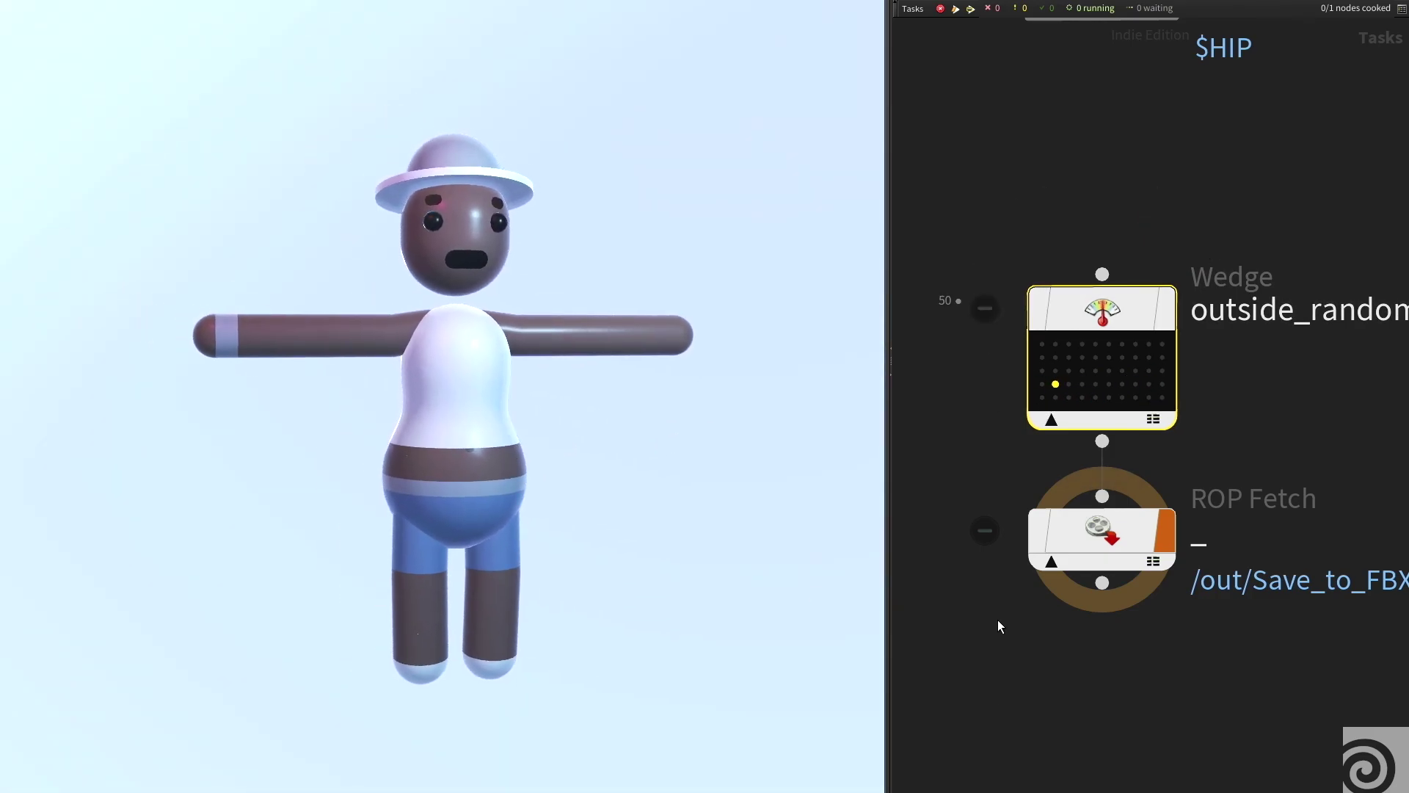
scroll(998, 619, down, 3)
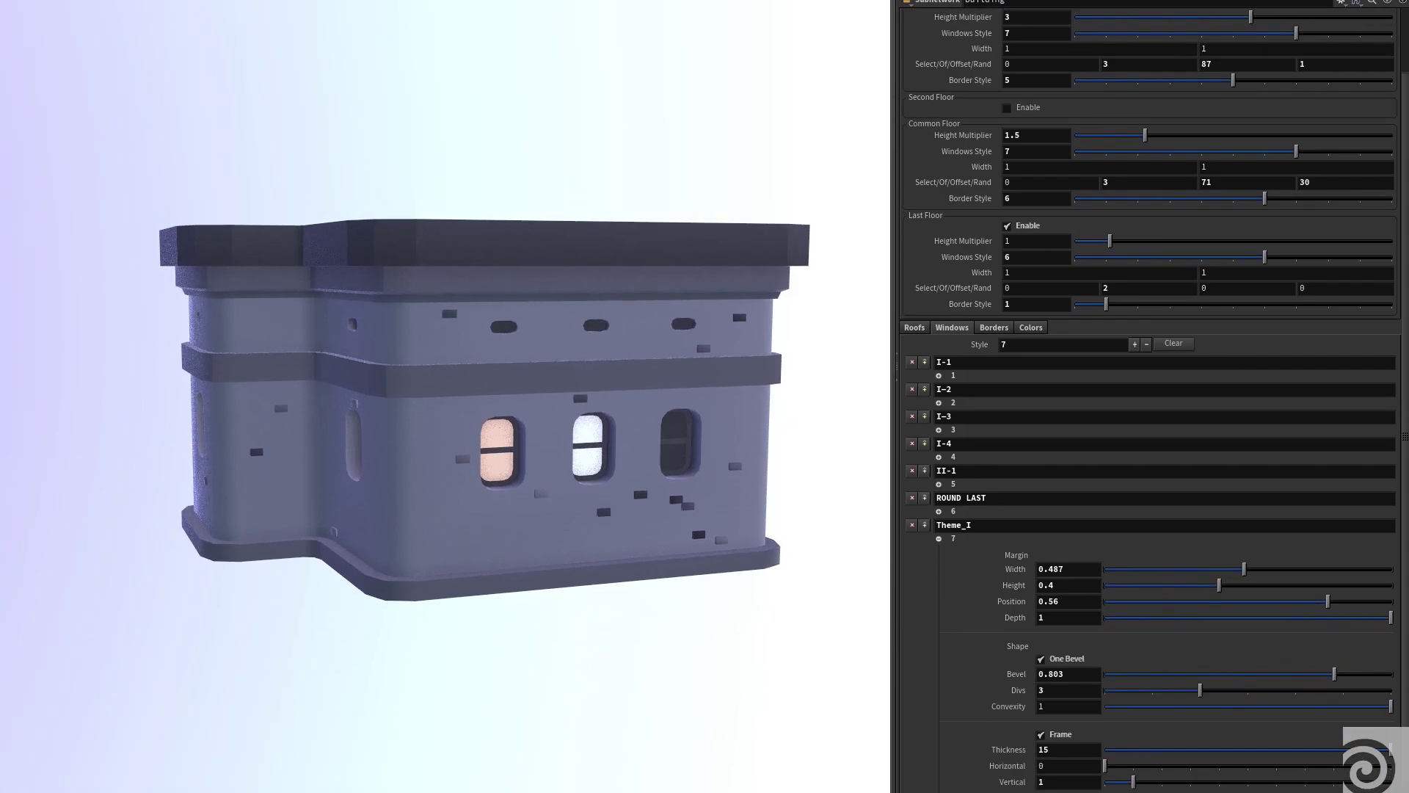
- Make the Theme_I window frames slightly concave and set the window position to 0.333
scroll(1134, 734, down, 3)
scroll(1119, 685, up, 2)
click(1240, 724)
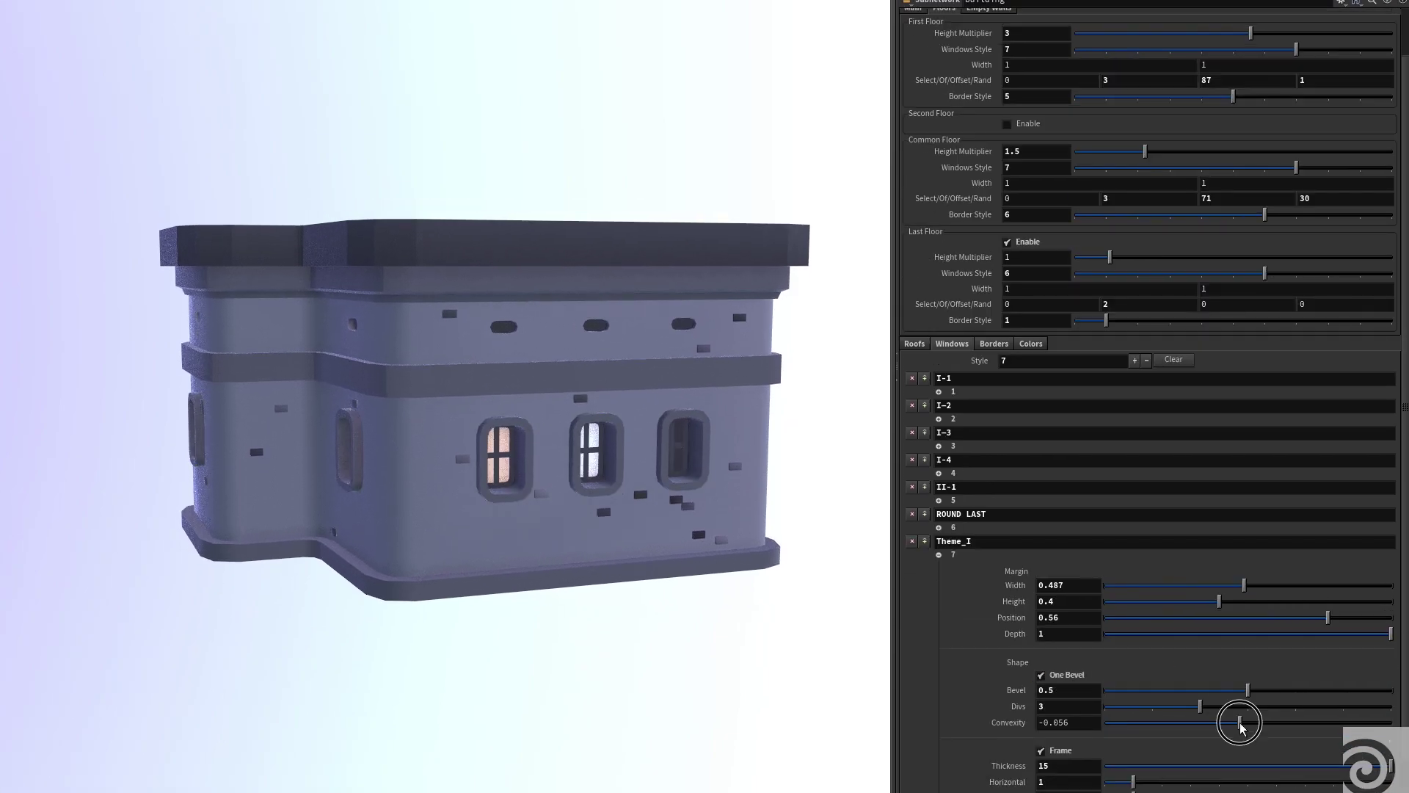
click(1296, 617)
scroll(1011, 183, up, 2)
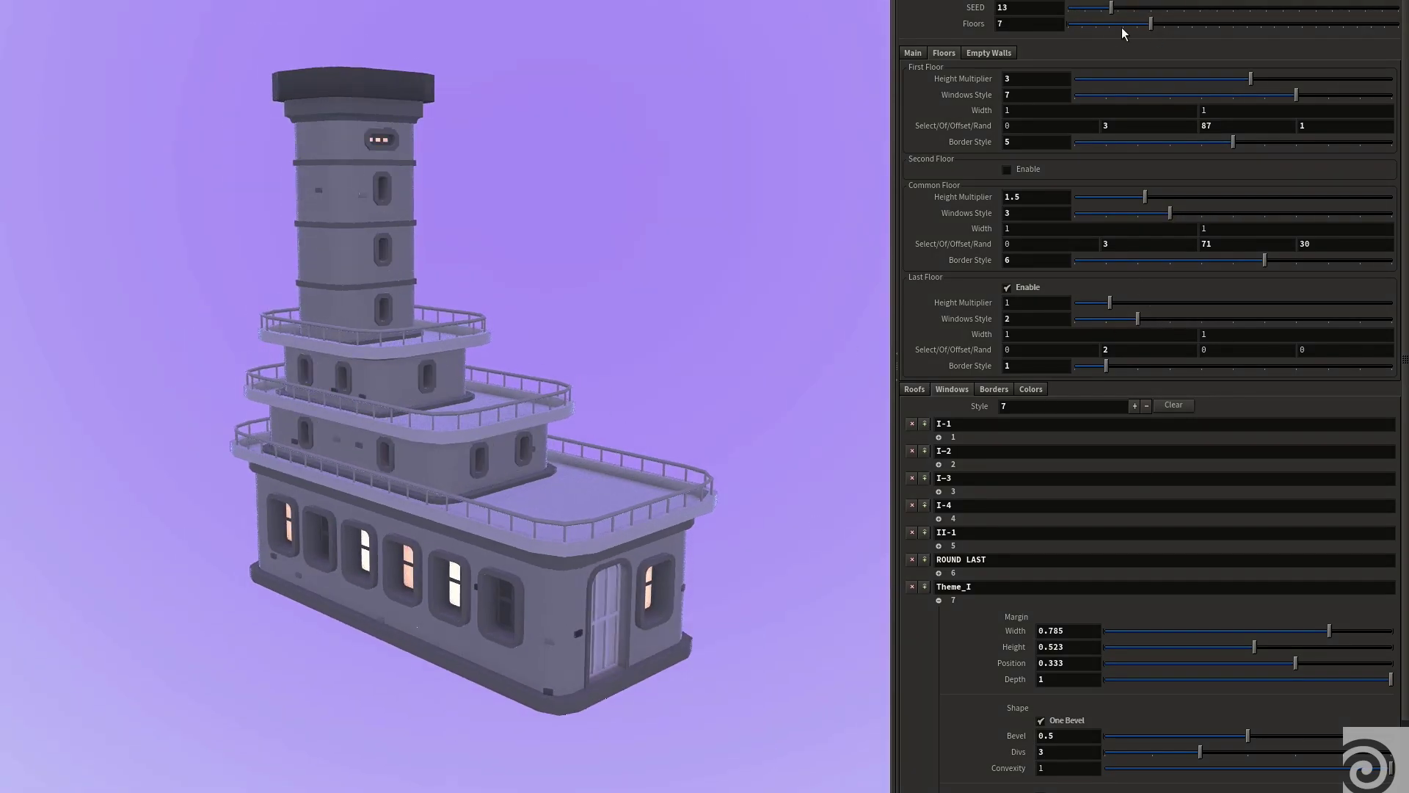
- In the Main settings, raise the building height to 3.28 and the bevel to 1.14
click(913, 53)
drag(1145, 70, 1153, 70)
drag(1139, 132, 1143, 137)
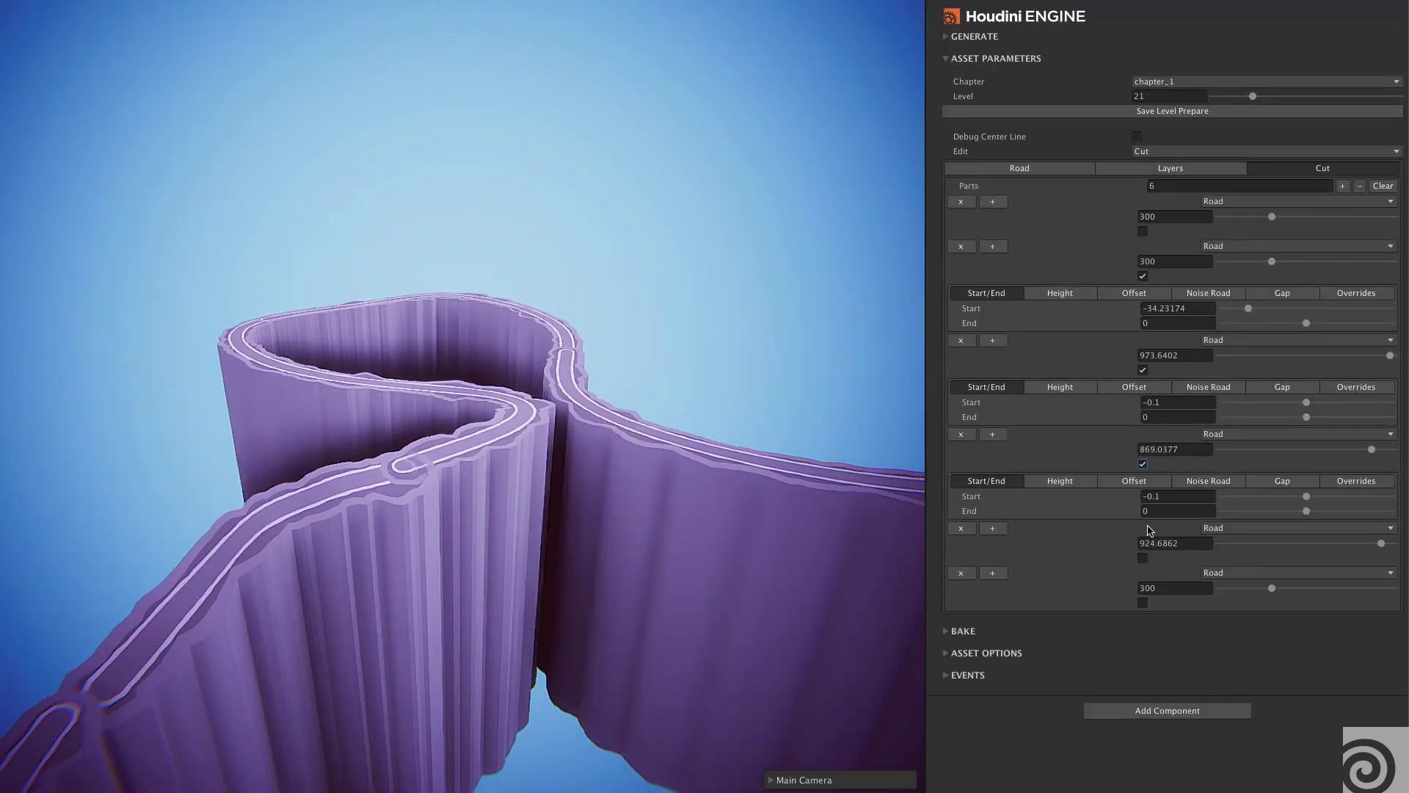
- Reshape the road's wall geometry and enable Noise Y on the Noise Road part
mouse_move(1243, 403)
mouse_down()
mouse_move(1289, 412)
mouse_move(1343, 449)
mouse_up()
click(1204, 387)
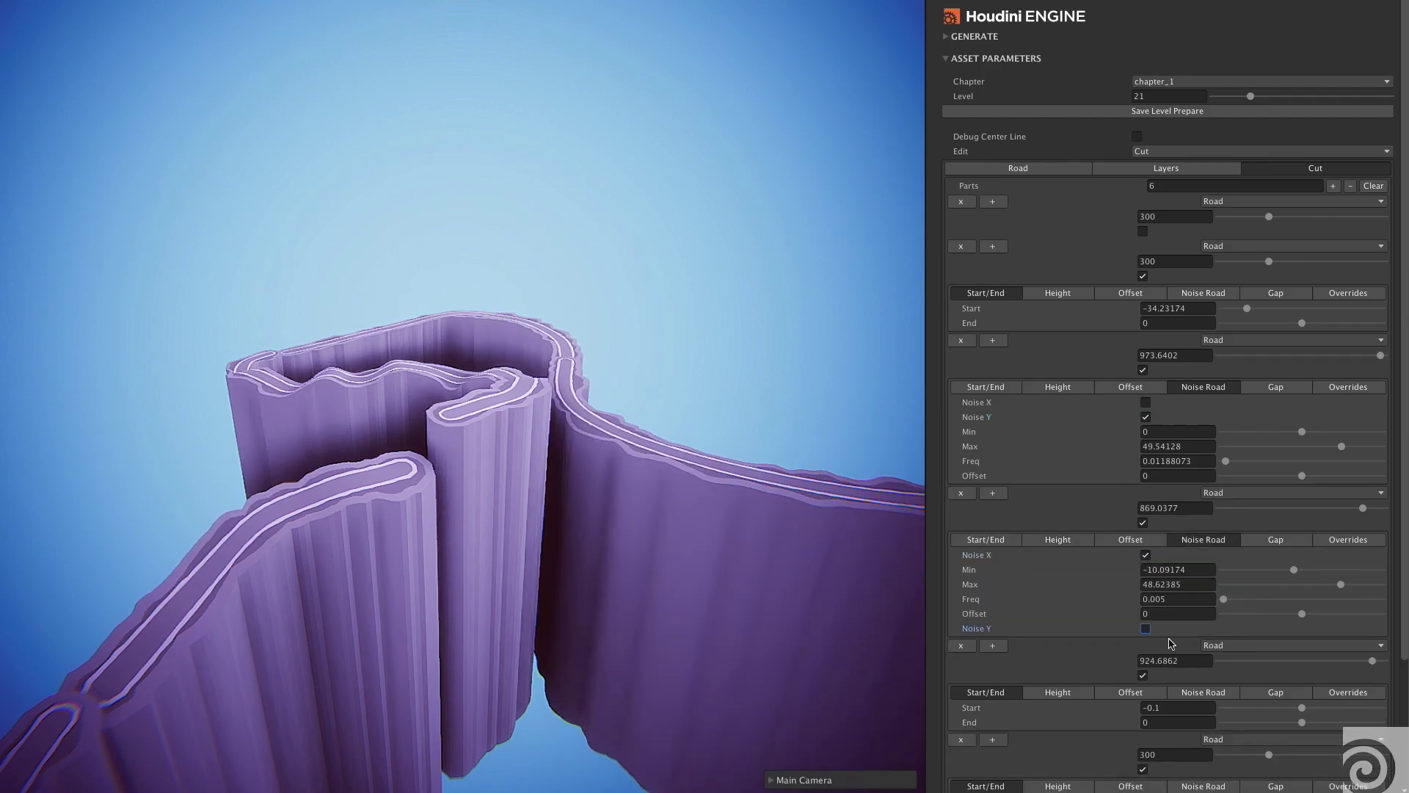
click(1146, 628)
- Edit the last layer's Add Width and the layer noise Offset to reshape the walls
scroll(1205, 542, down, 5)
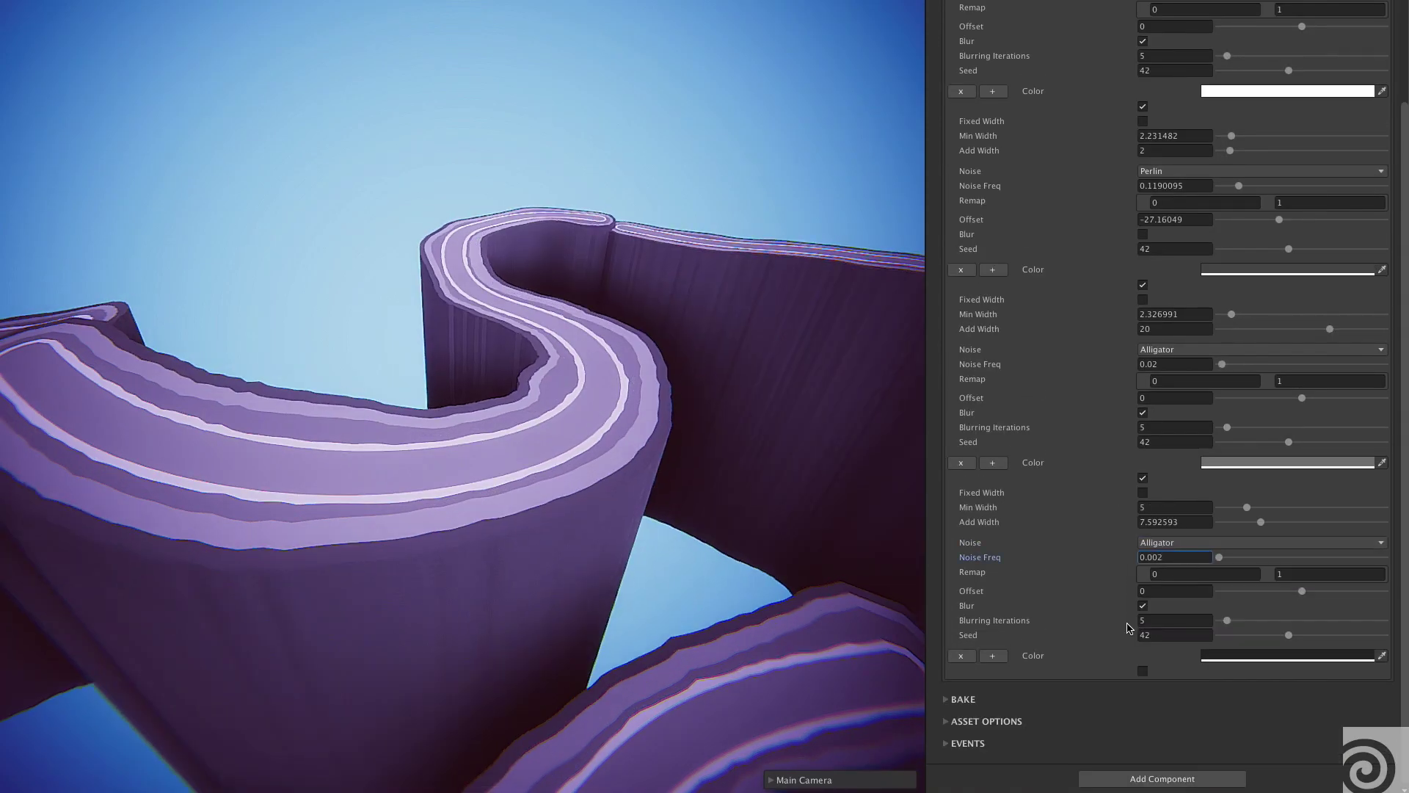
click(1152, 550)
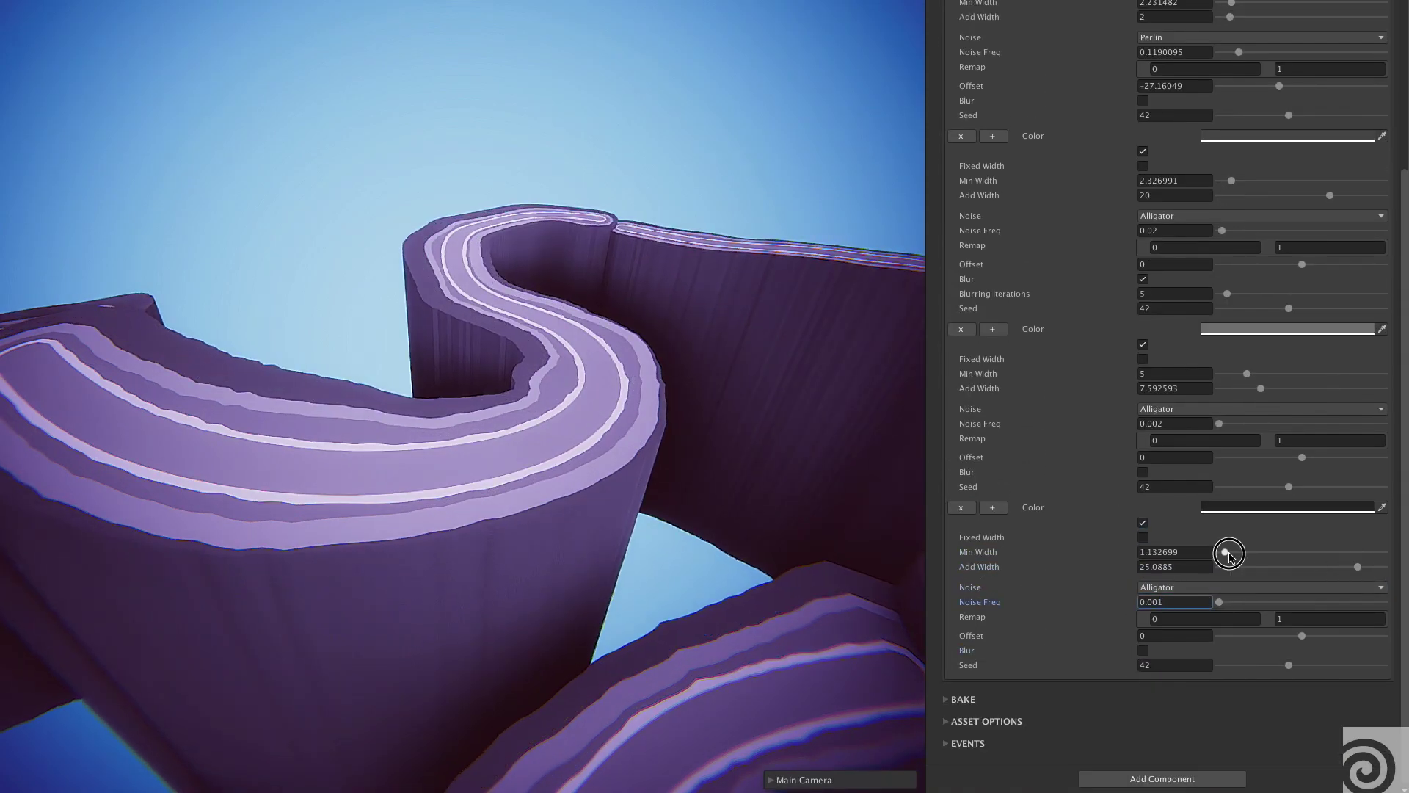
drag(1302, 636, 1315, 642)
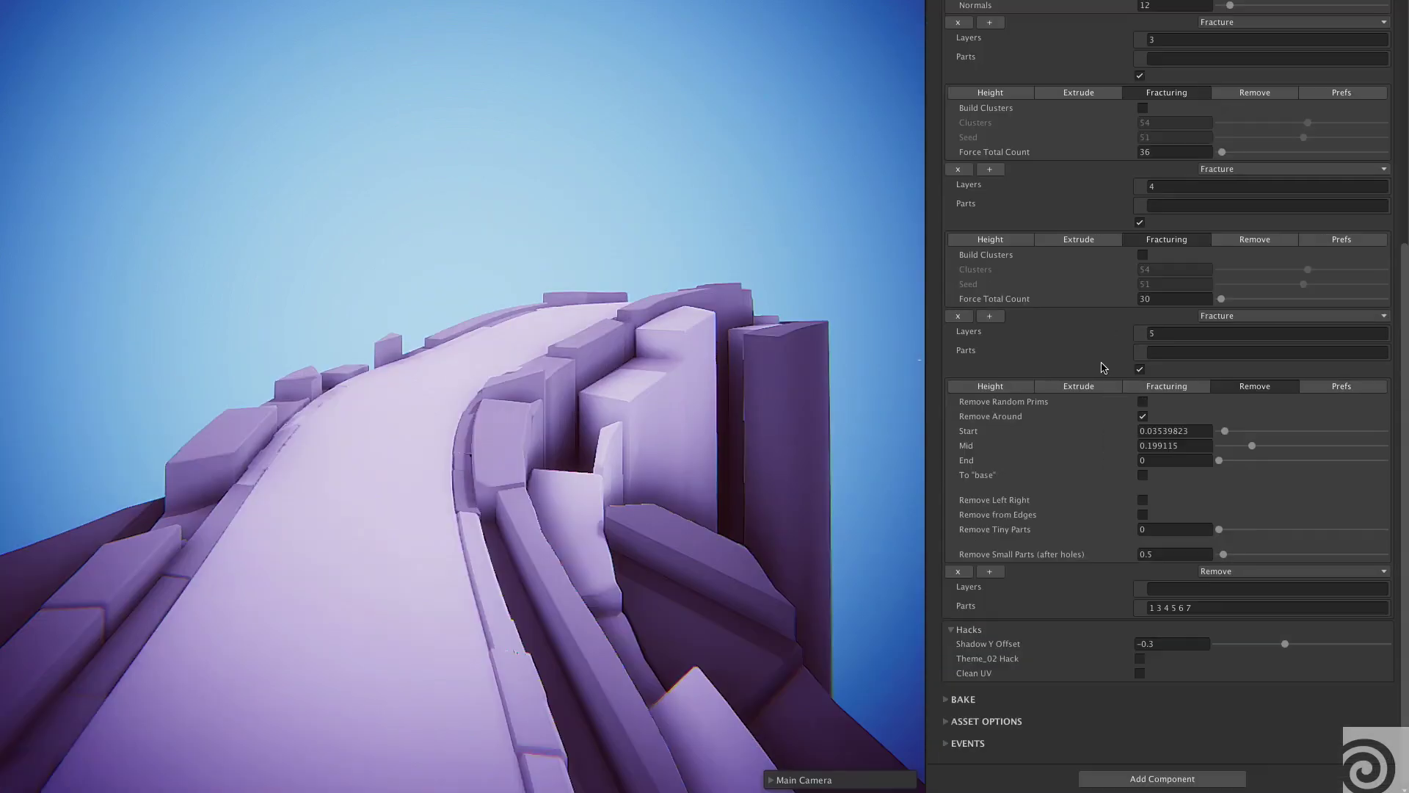
middle_drag(535, 315, 546, 525)
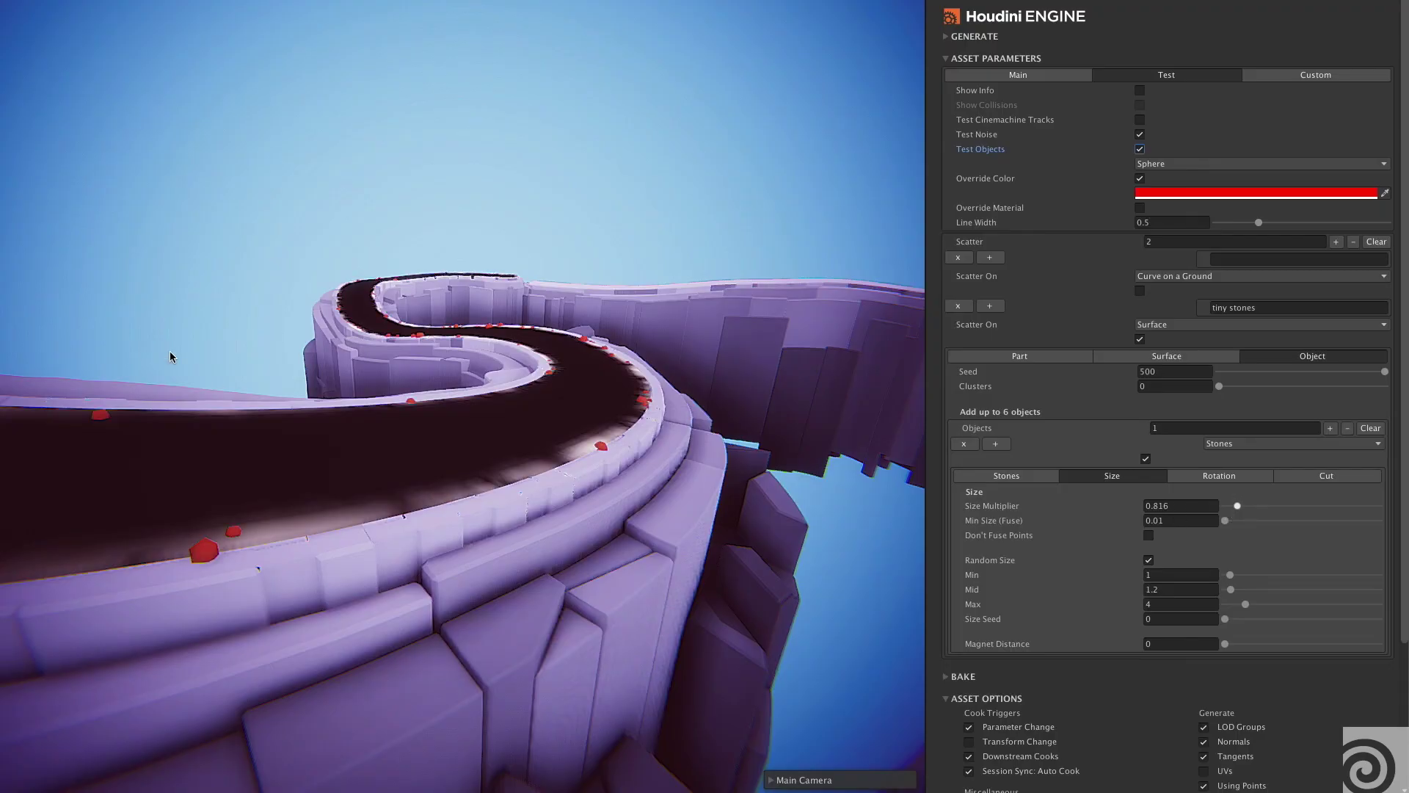
- Make the fence posts and boards taller in the Fence scatter settings
drag(171, 357, 465, 541)
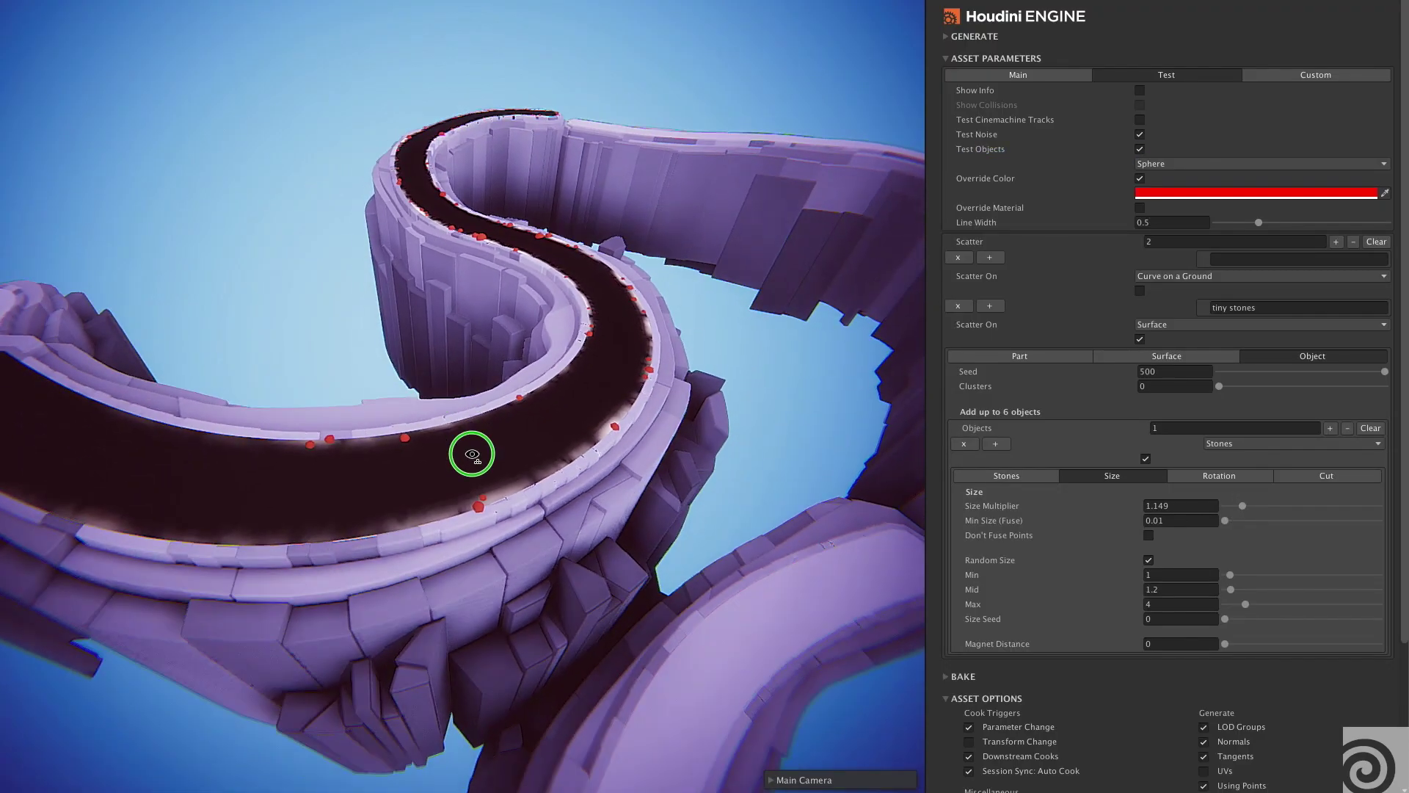
click(1010, 476)
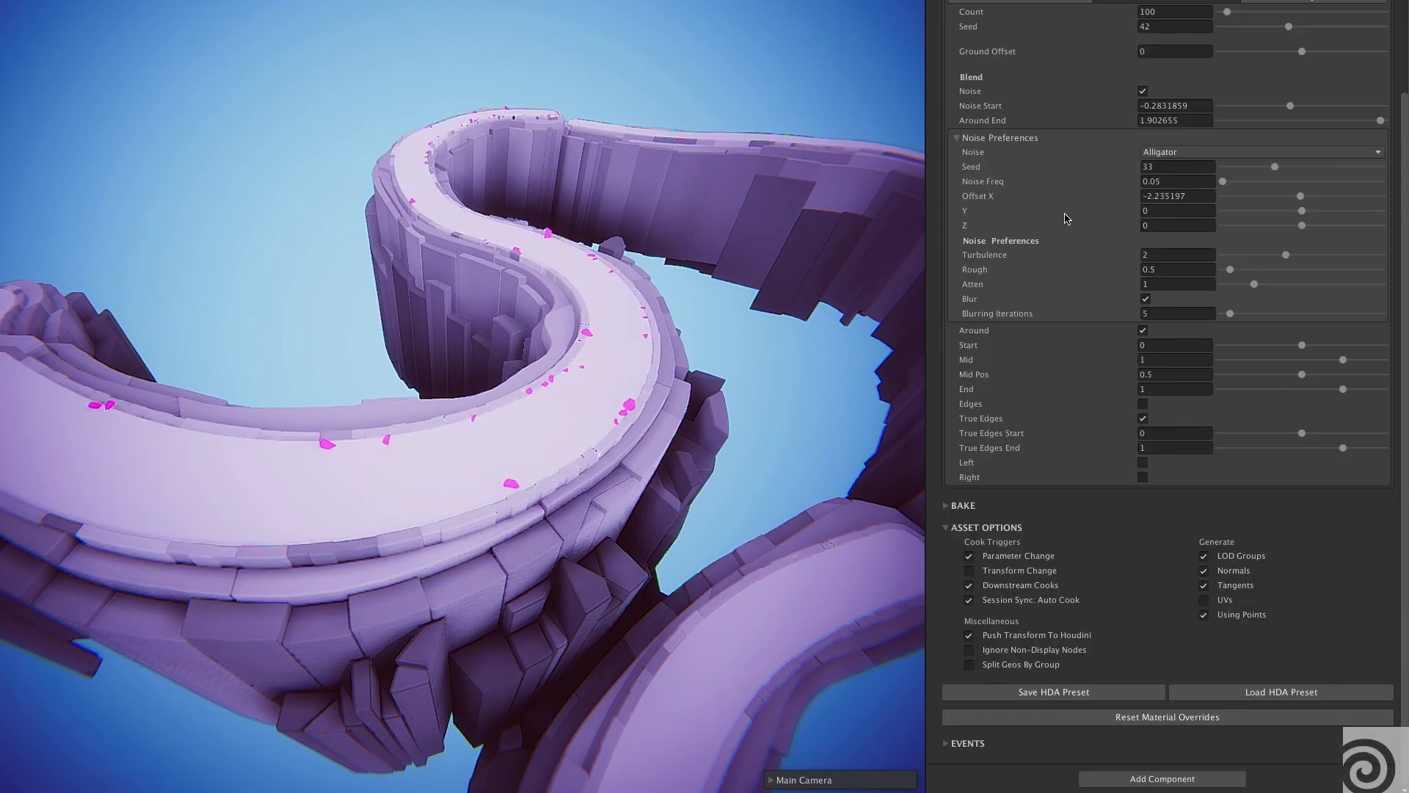
click(1141, 519)
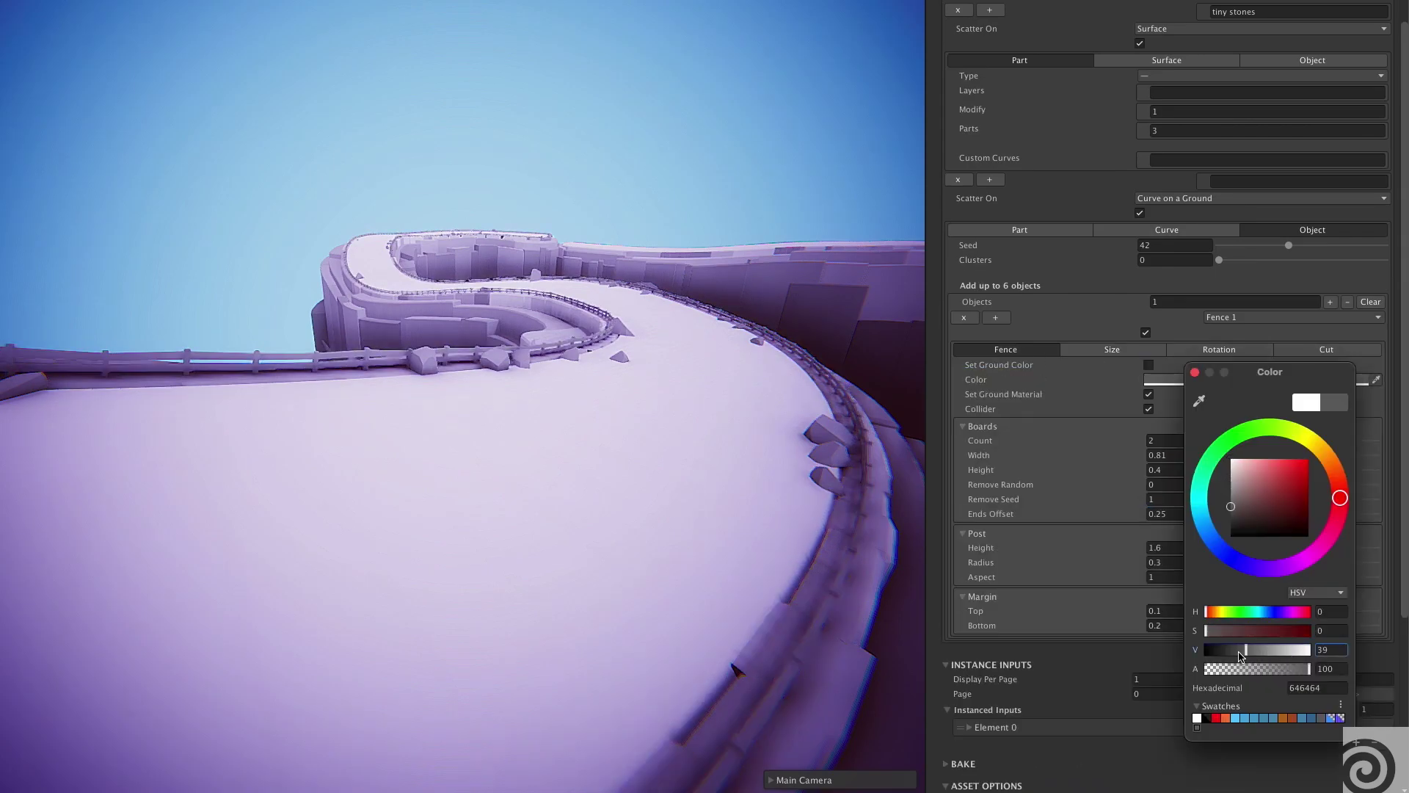
drag(1309, 548, 1352, 548)
mouse_move(1288, 470)
mouse_down()
mouse_move(1262, 470)
mouse_move(1309, 473)
mouse_up()
- Set the fence curve to Remove From End and randomly remove pieces along the road
click(1195, 236)
click(1234, 444)
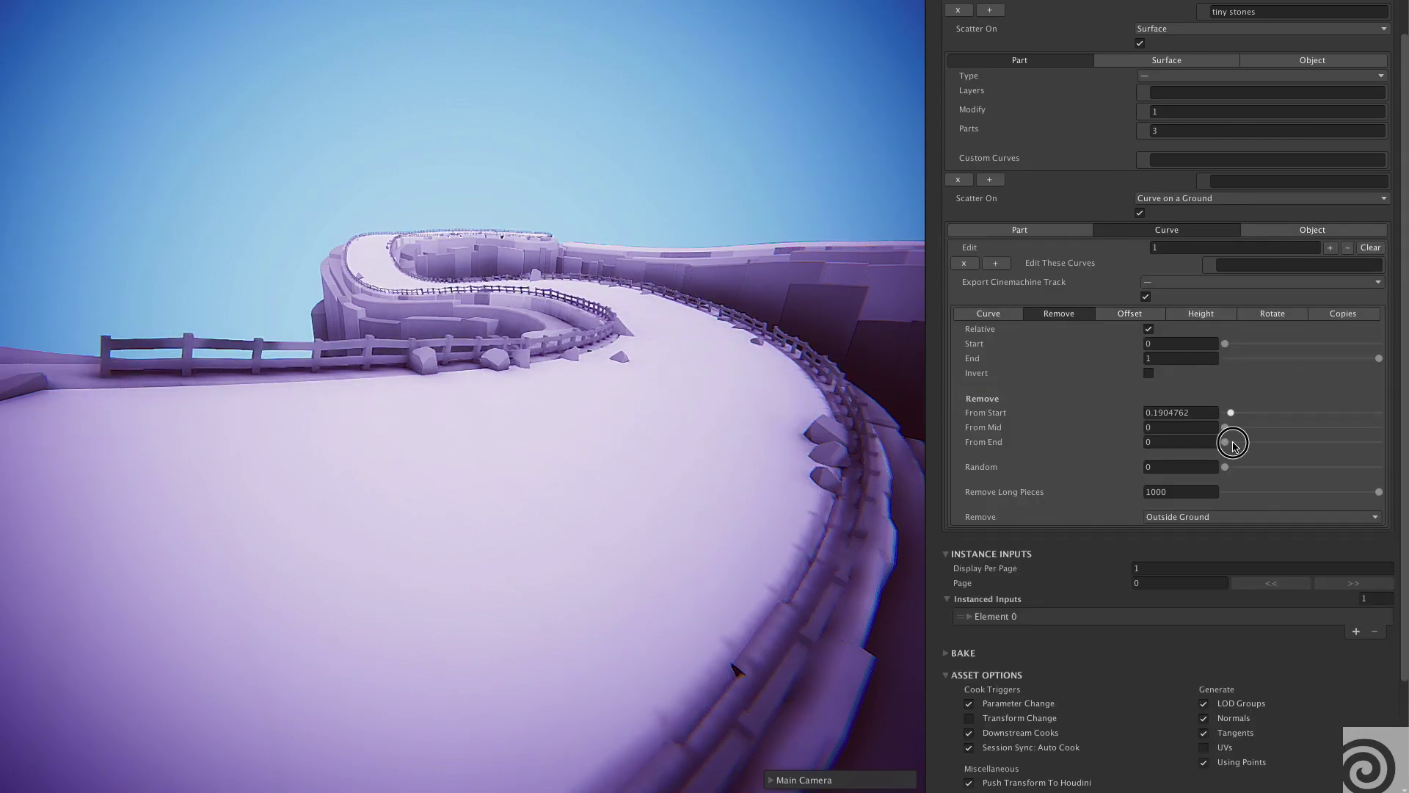
click(1232, 471)
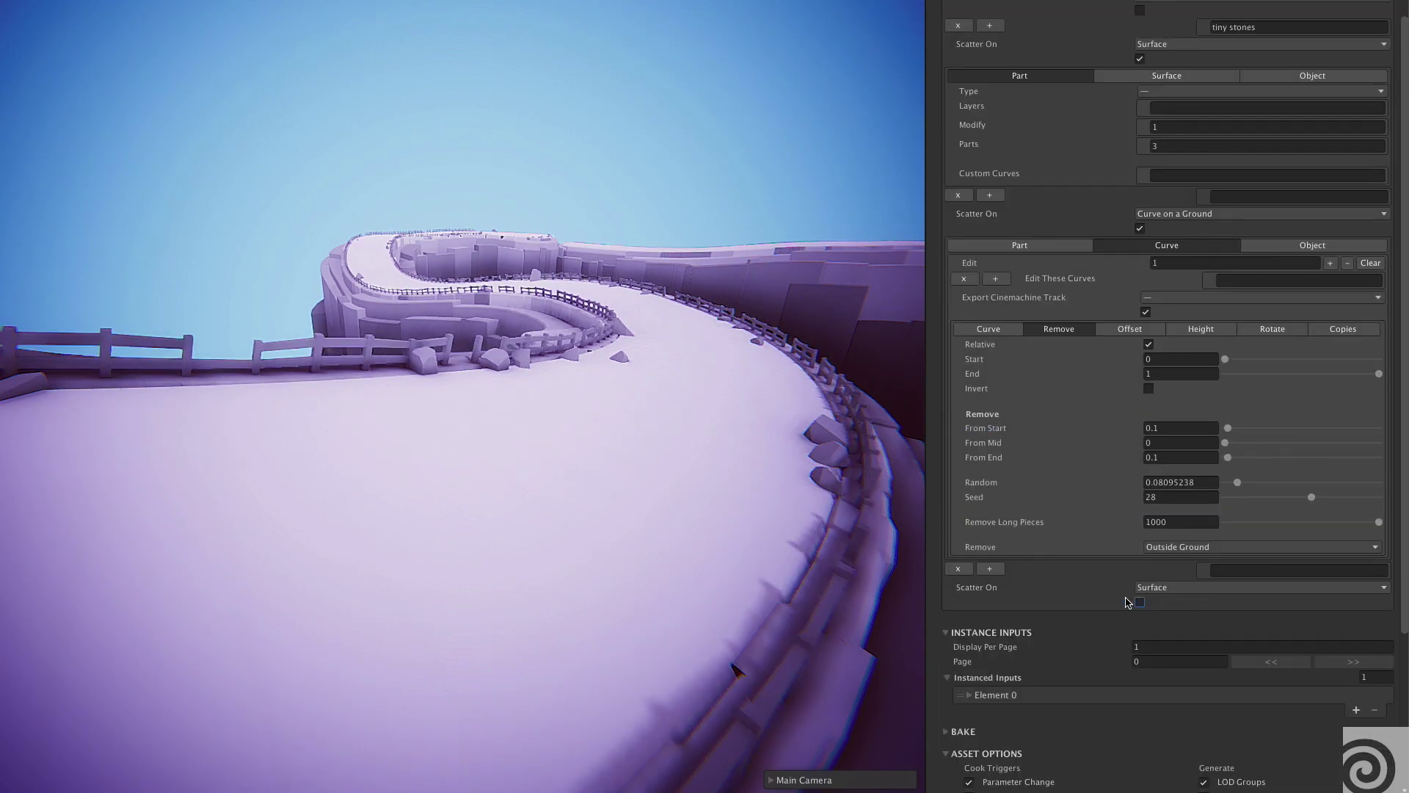
- Set the tree Surface scatter to Part mode on road layers 3, 4 and 5
scroll(1169, 558, down, 2)
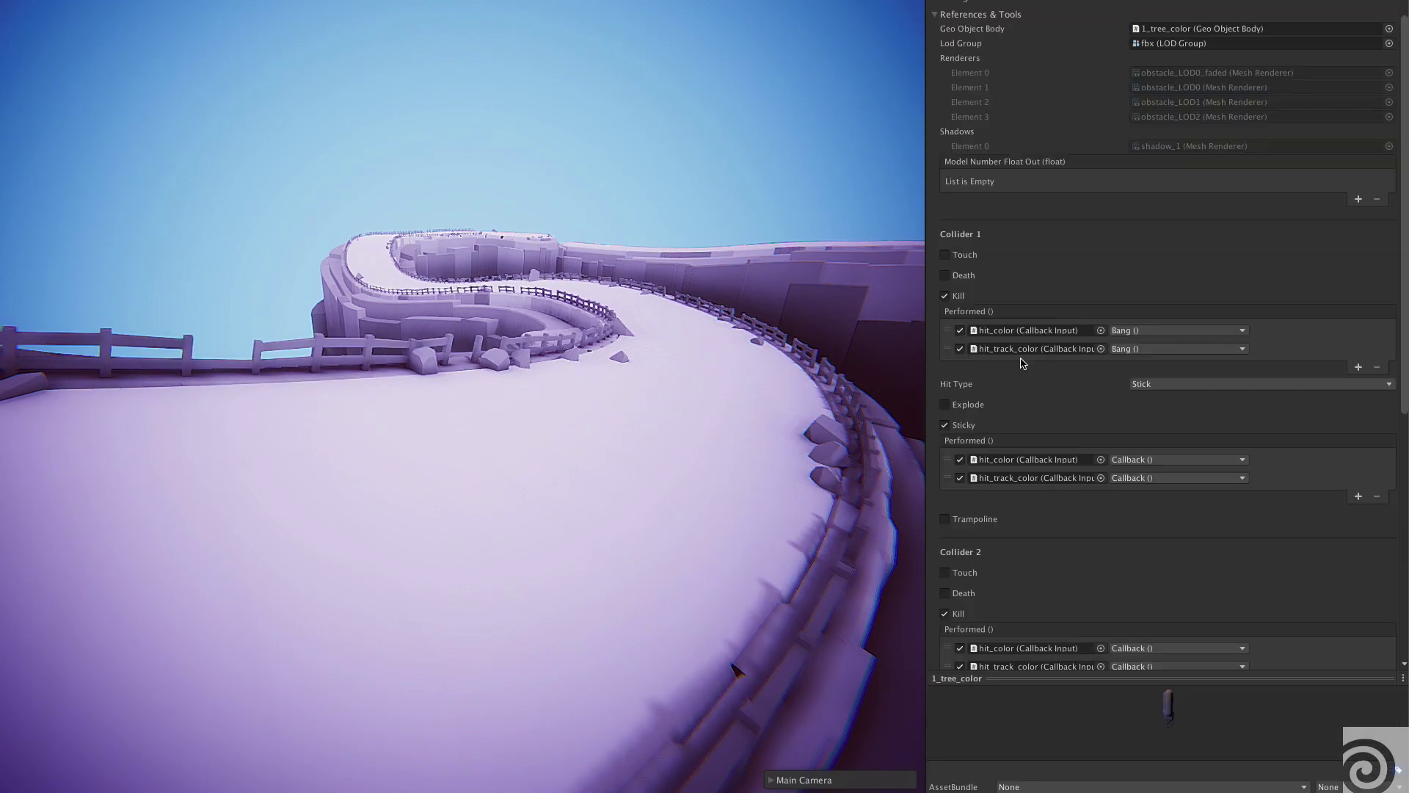
scroll(1200, 551, down, 5)
click(1020, 374)
click(1248, 406)
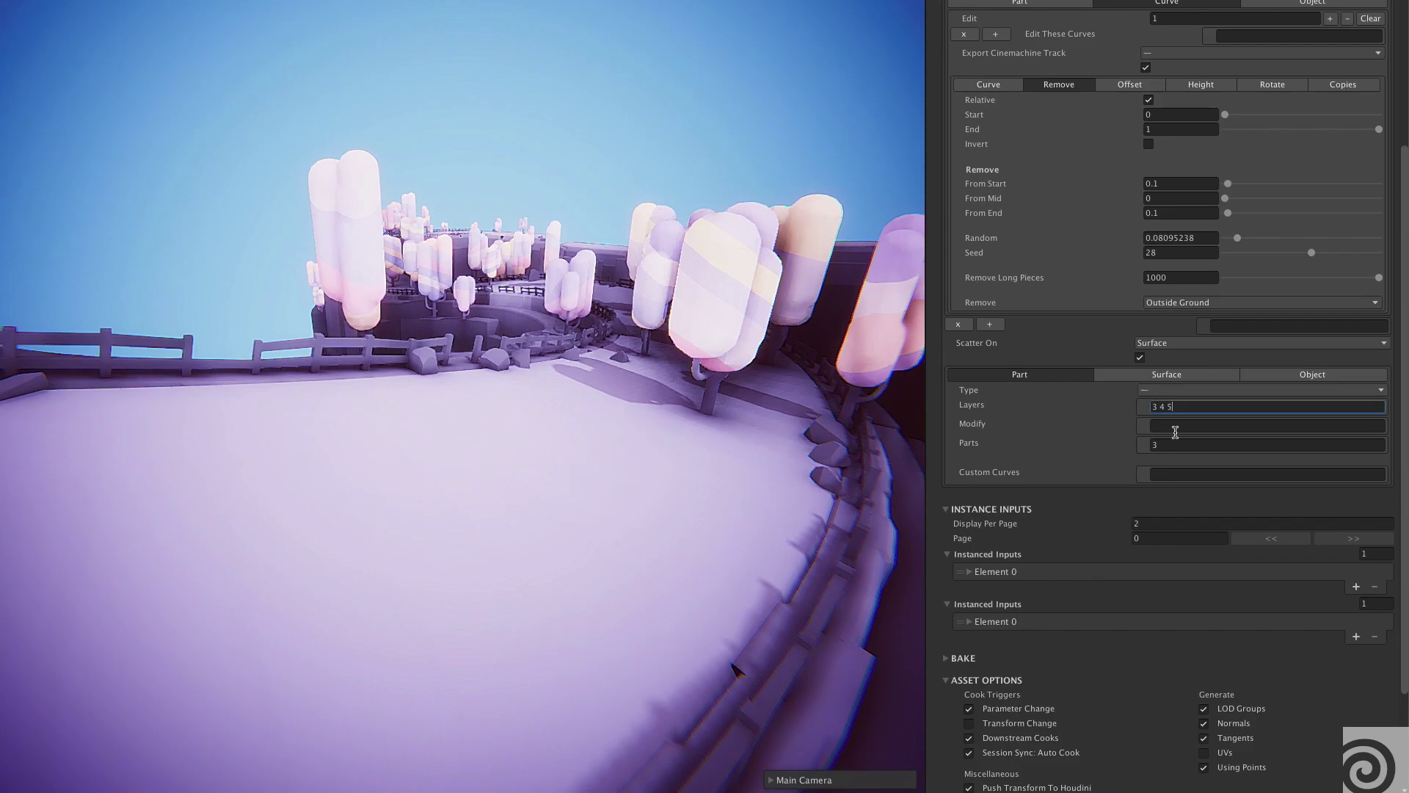